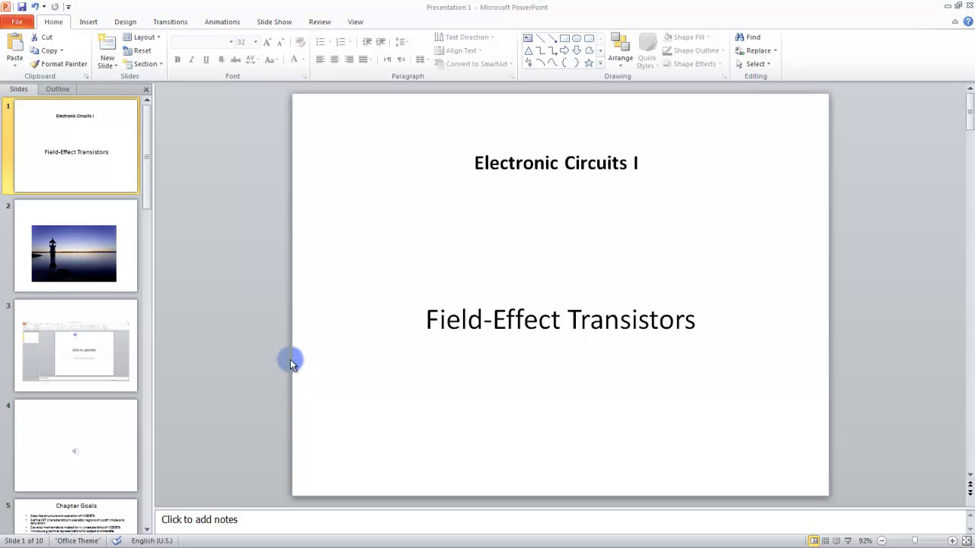
Open slide 2, which holds the lighthouse photo, for editing
left_click(109, 219)
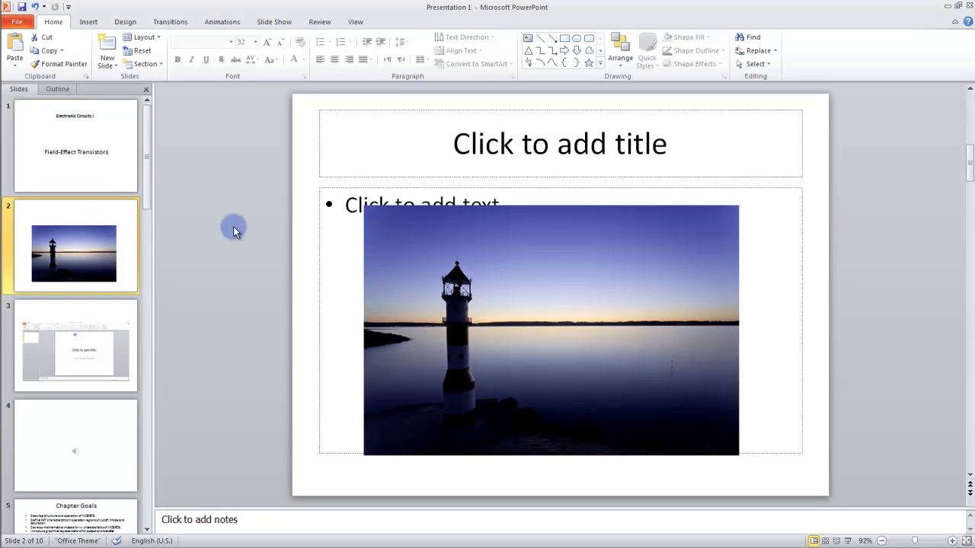
Enlarge the lighthouse photo taller and wider so it covers most of the content area
left_click(538, 318)
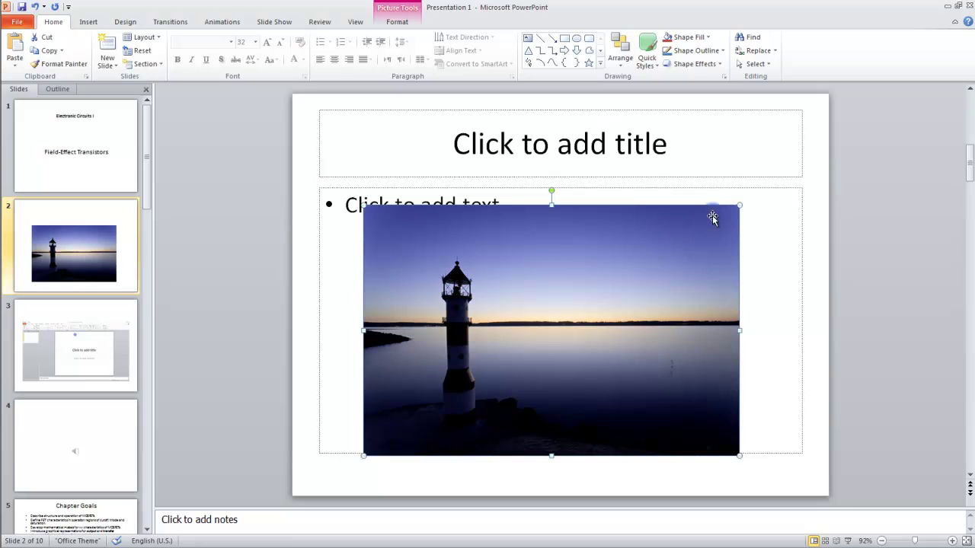
left_click(737, 208)
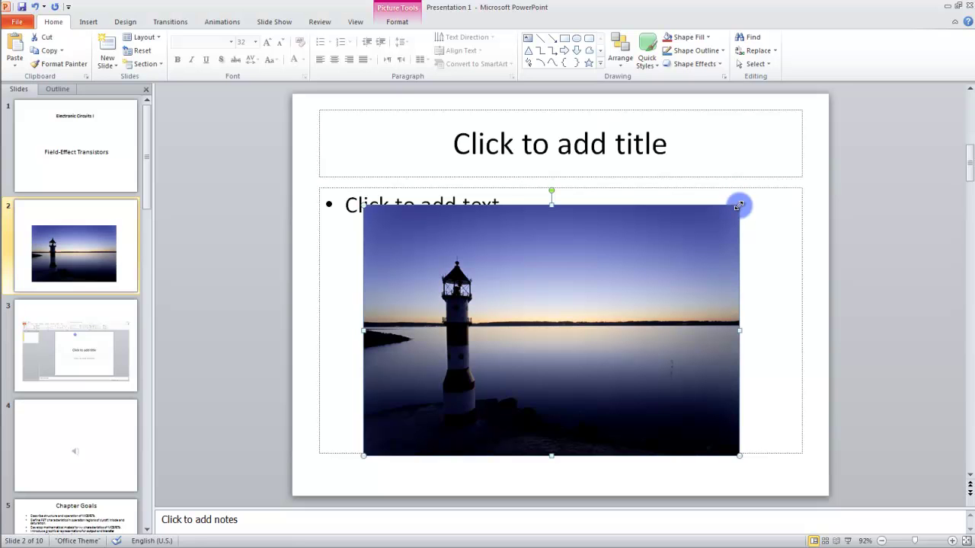
mouse_move(738, 203)
left_mouse_down()
mouse_move(788, 156)
mouse_move(753, 204)
left_mouse_up()
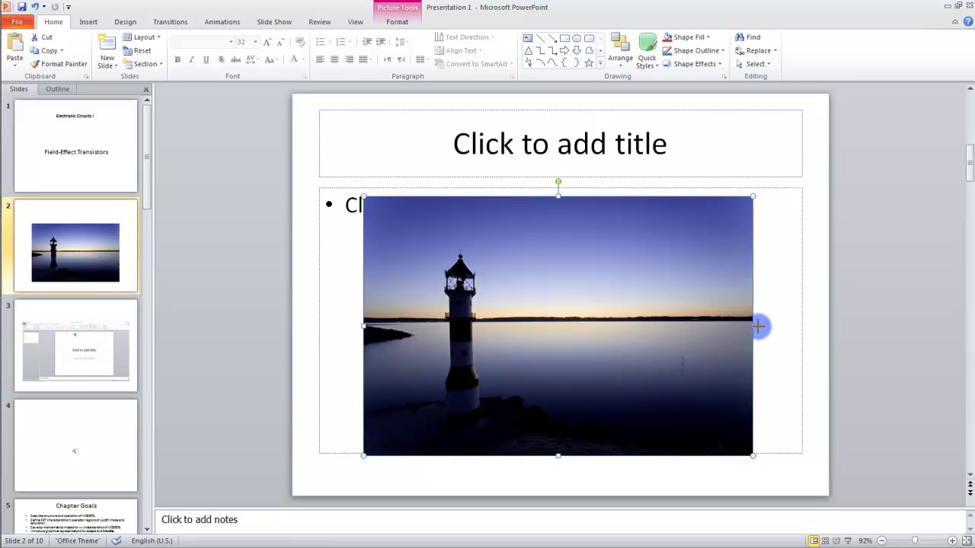
left_click_drag(754, 325, 805, 324)
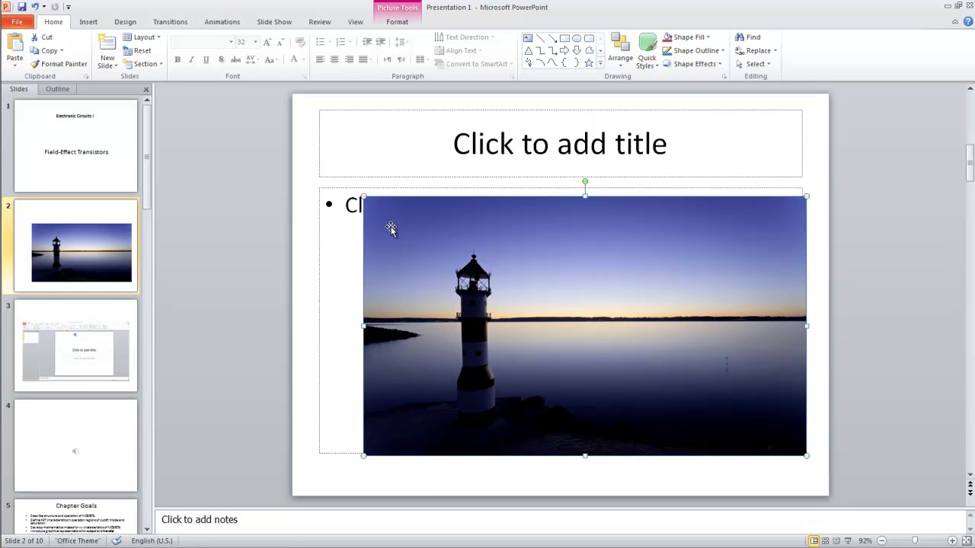
left_click(580, 181)
left_click(583, 180)
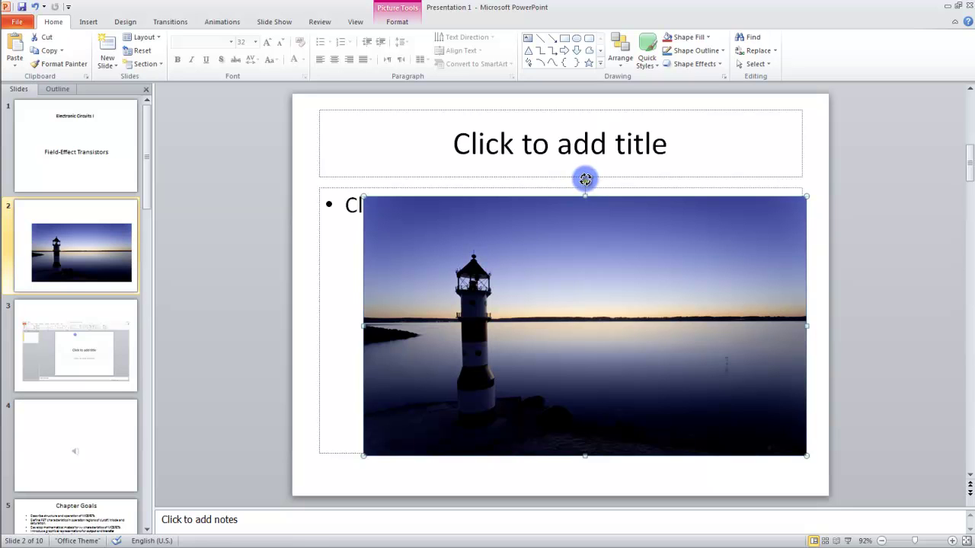
left_click_drag(584, 181, 638, 185)
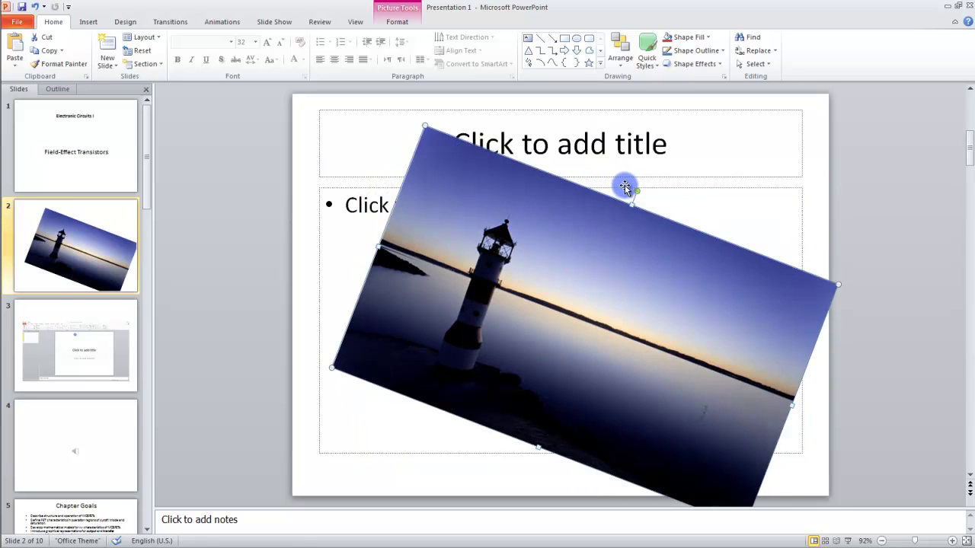
left_click_drag(638, 190, 586, 189)
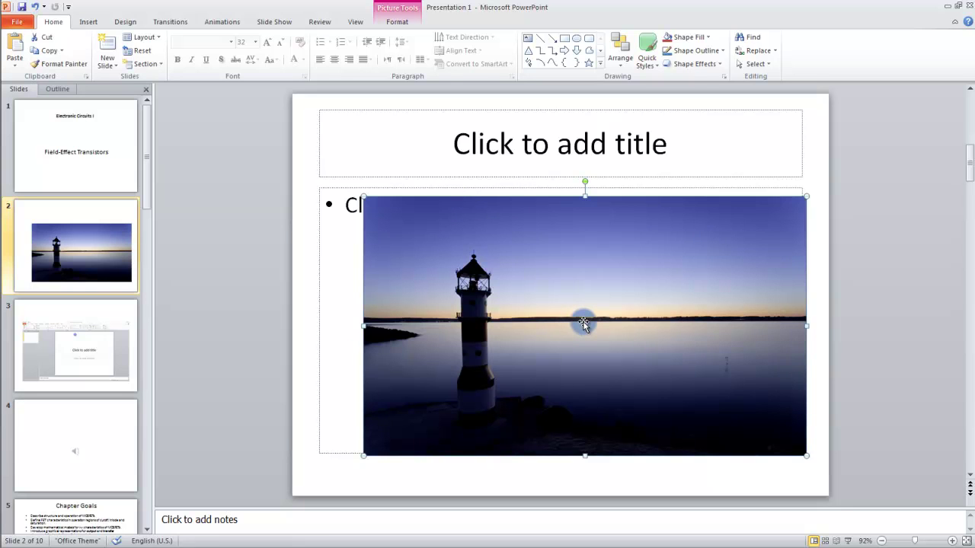
mouse_move(583, 321)
left_mouse_down()
mouse_move(523, 319)
mouse_move(545, 321)
left_mouse_up()
On slide 3, widen the video to fill the content area and tilt it slightly
left_click(100, 309)
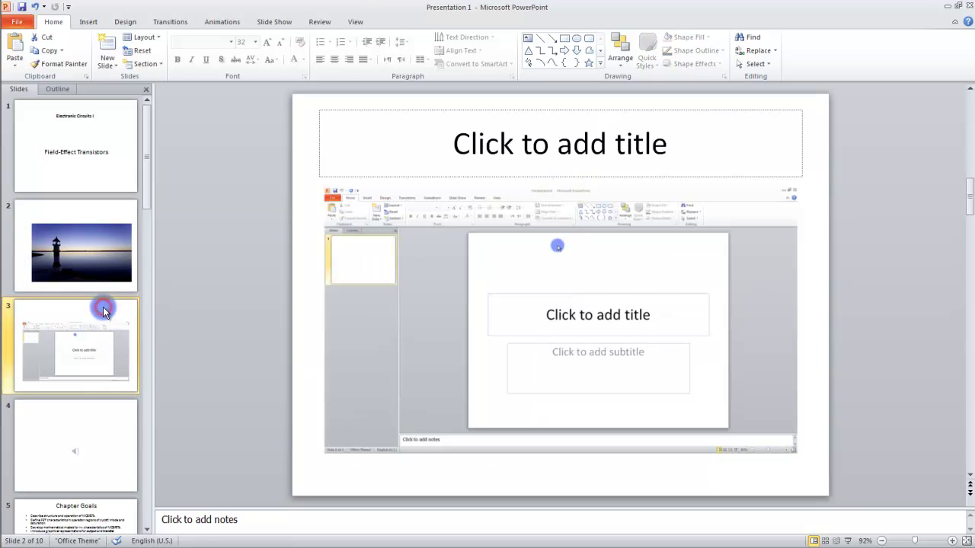
left_click(502, 293)
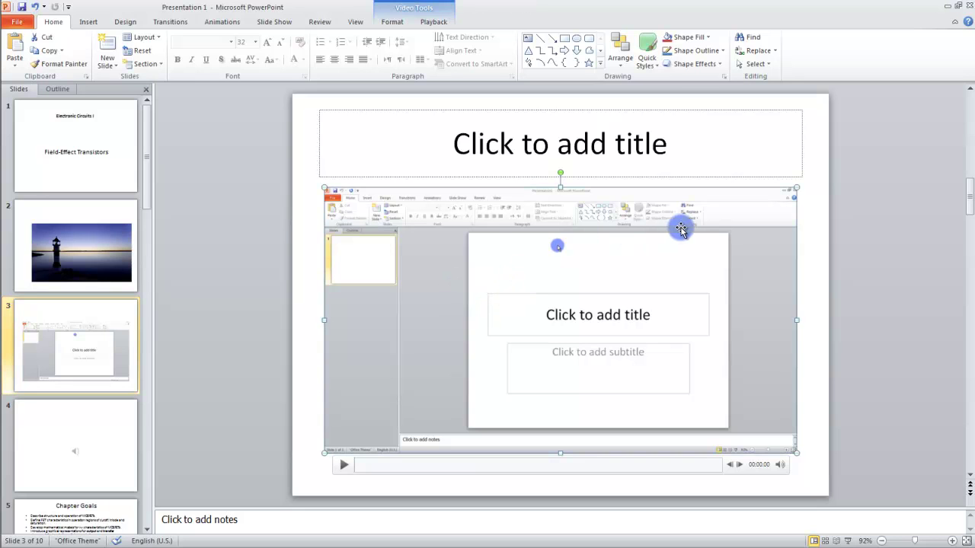
mouse_move(798, 187)
left_mouse_down()
mouse_move(759, 245)
mouse_move(792, 328)
mouse_move(807, 320)
left_mouse_up()
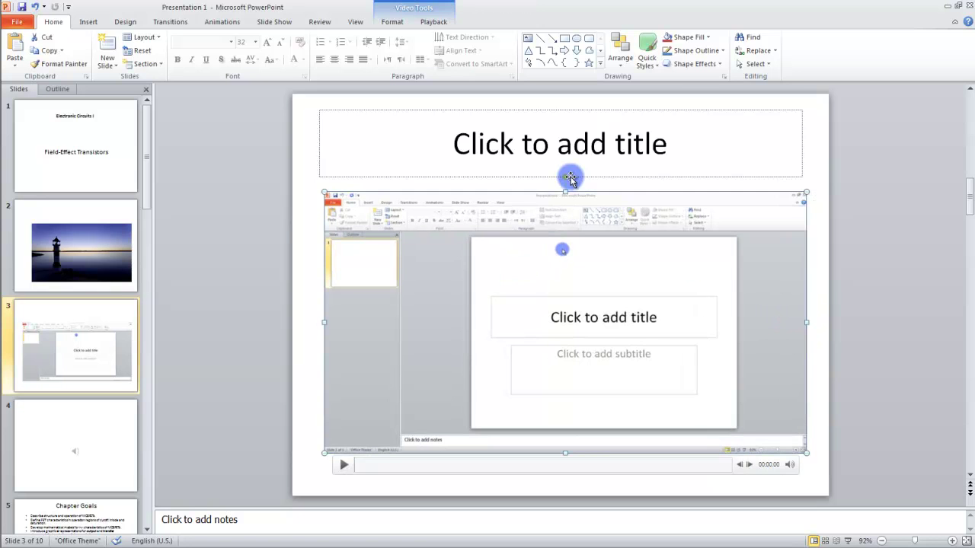
left_click_drag(563, 178, 617, 187)
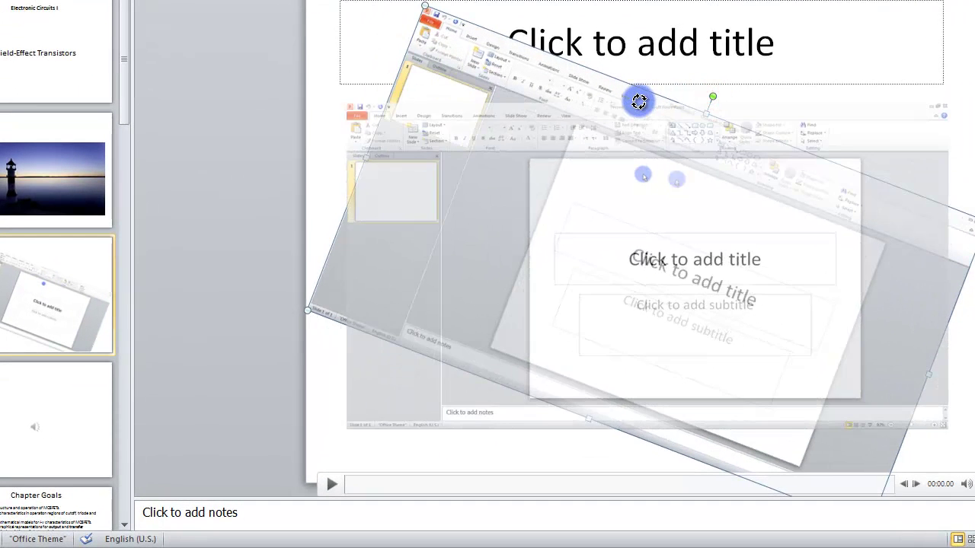
left_click_drag(713, 95, 637, 99)
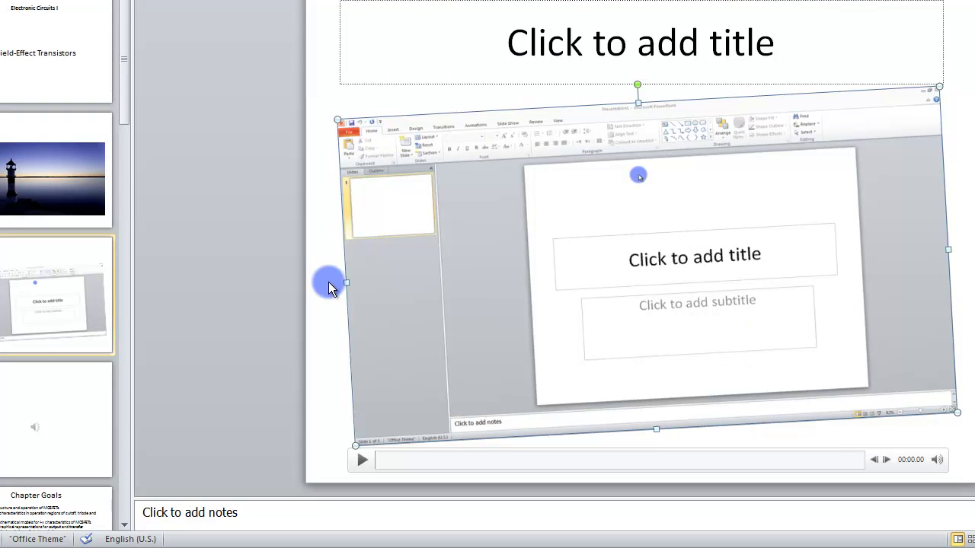
On slide 4, greatly enlarge the audio icon and move it near the slide centre
left_click(48, 394)
left_click(631, 266)
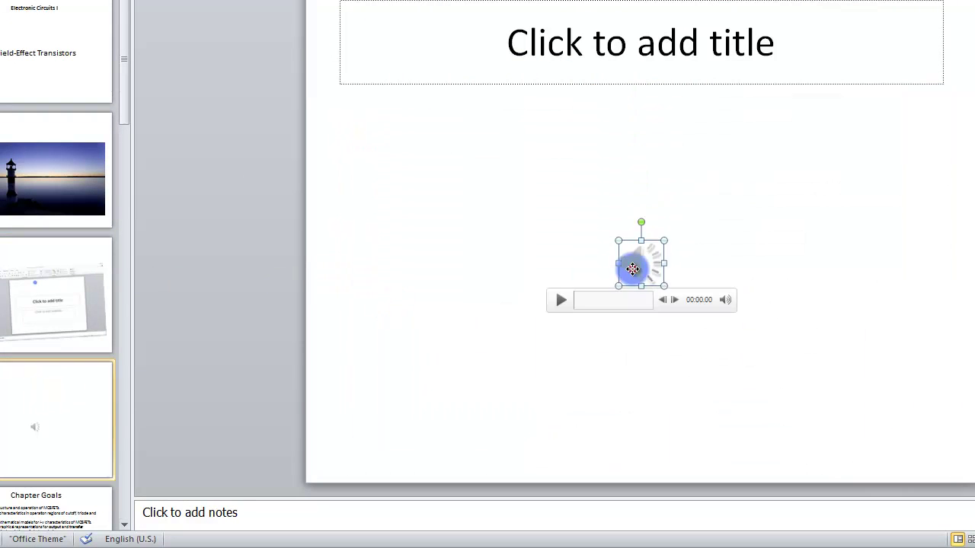
mouse_move(641, 221)
left_mouse_down()
mouse_move(717, 225)
mouse_move(679, 244)
mouse_move(642, 229)
mouse_move(831, 73)
left_mouse_up()
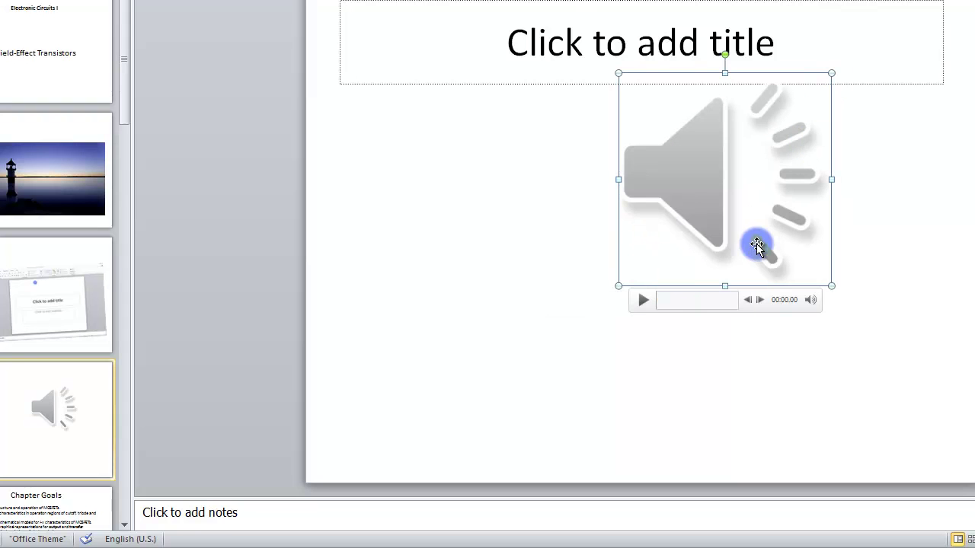
left_click_drag(700, 160, 595, 229)
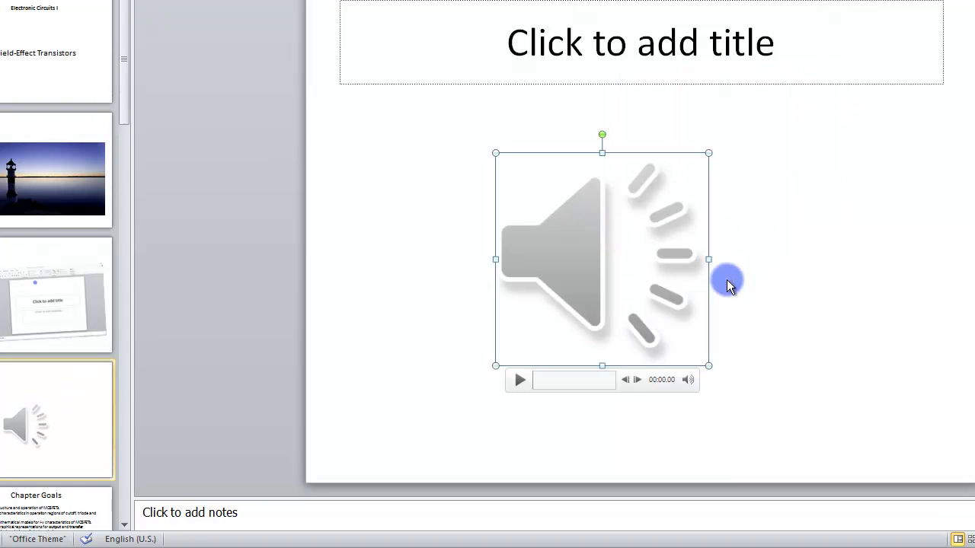
left_click(797, 351)
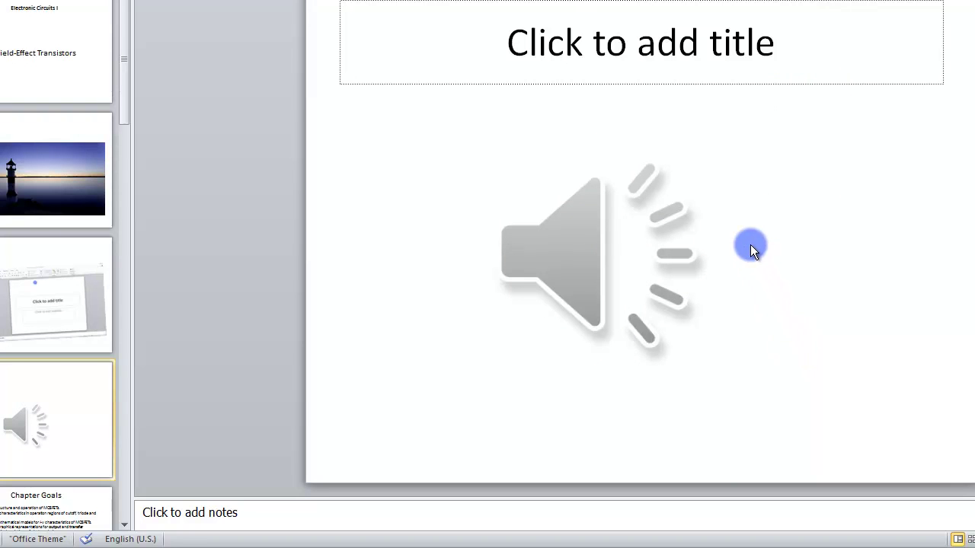
left_click(112, 232)
Insert a new slide after the lighthouse slide and draw an oval on it
right_click(110, 232)
left_click(159, 314)
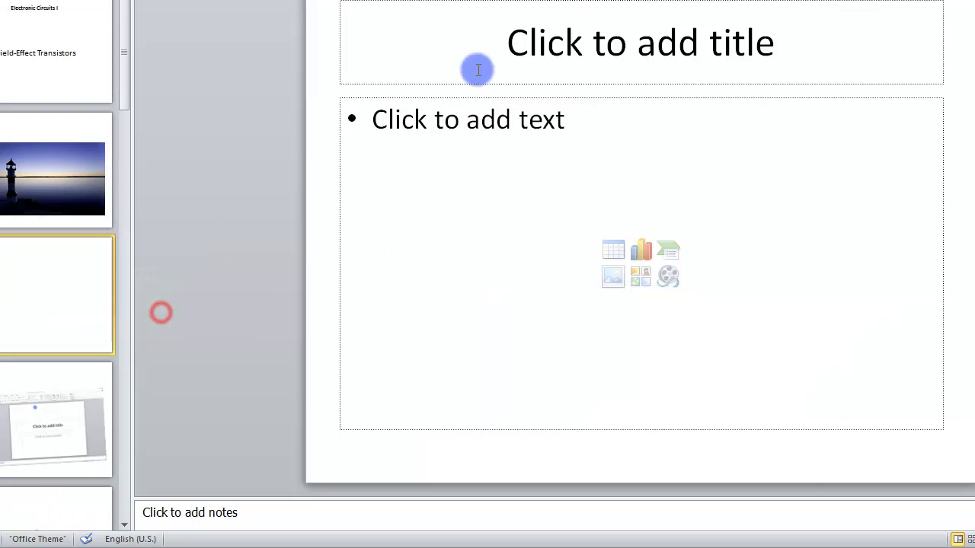
left_click_drag(553, 210, 786, 281)
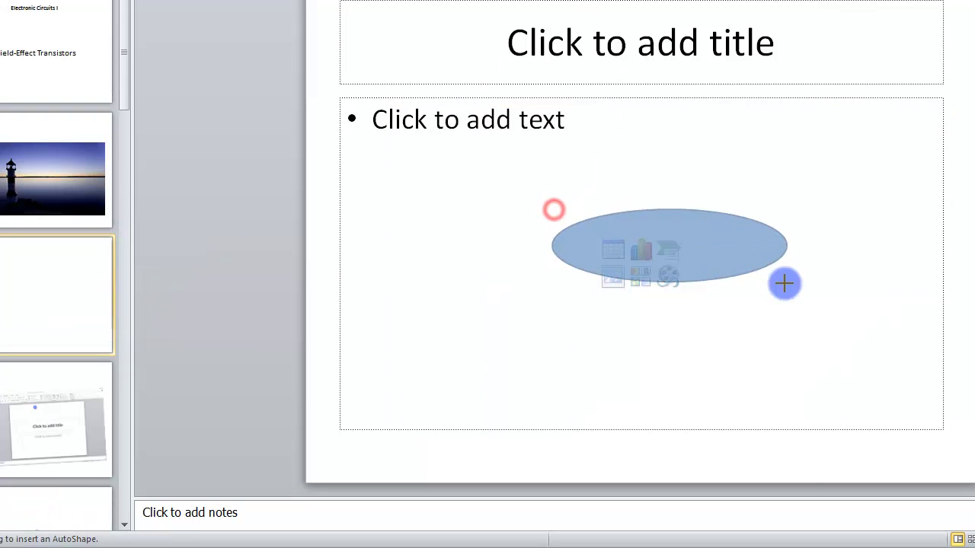
left_click_drag(688, 243, 587, 342)
Stretch the oval taller and wider until it fills most of the content area
left_click_drag(685, 309, 742, 114)
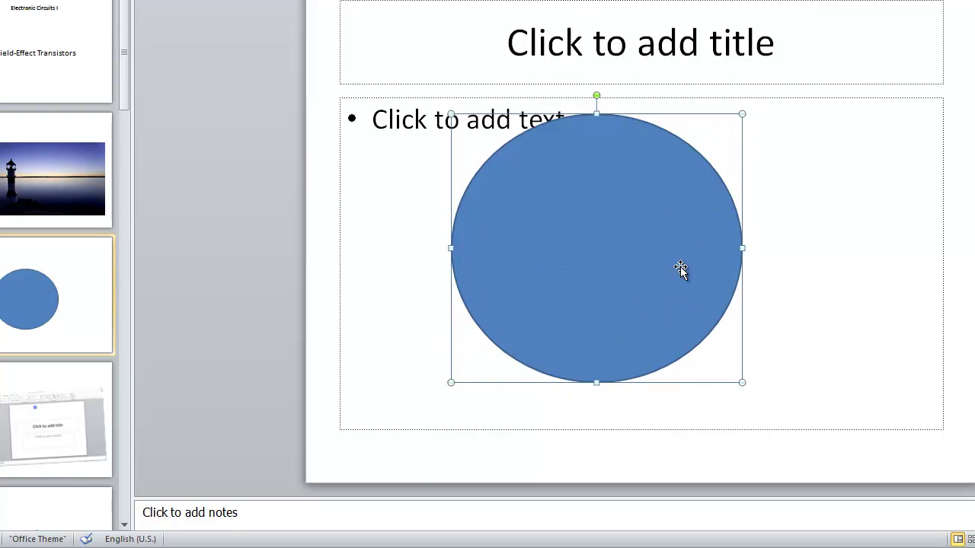
left_click(596, 383)
left_click_drag(596, 382, 596, 427)
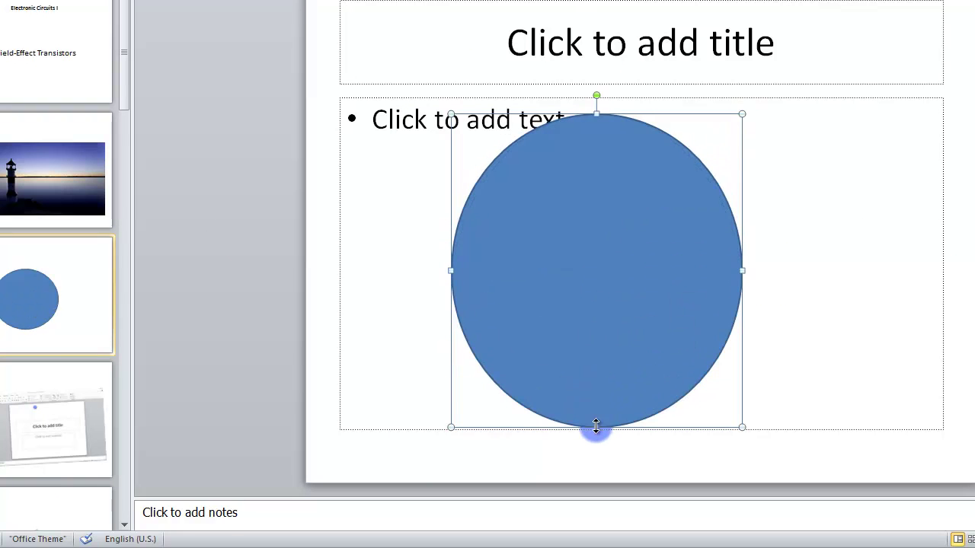
left_click_drag(740, 268, 832, 242)
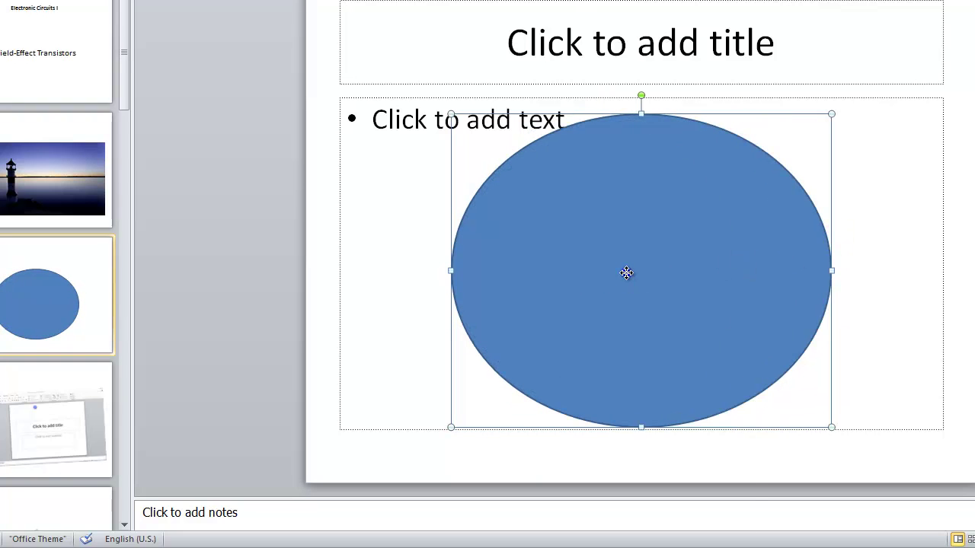
right_click(625, 272)
Type the word 'Click' inside the blue oval, fixing the typo
left_click(674, 355)
type("ikc")
key("Return")
key("BackSpace")
key("BackSpace")
key("BackSpace")
type("ck")
left_click(363, 289)
left_click(363, 289)
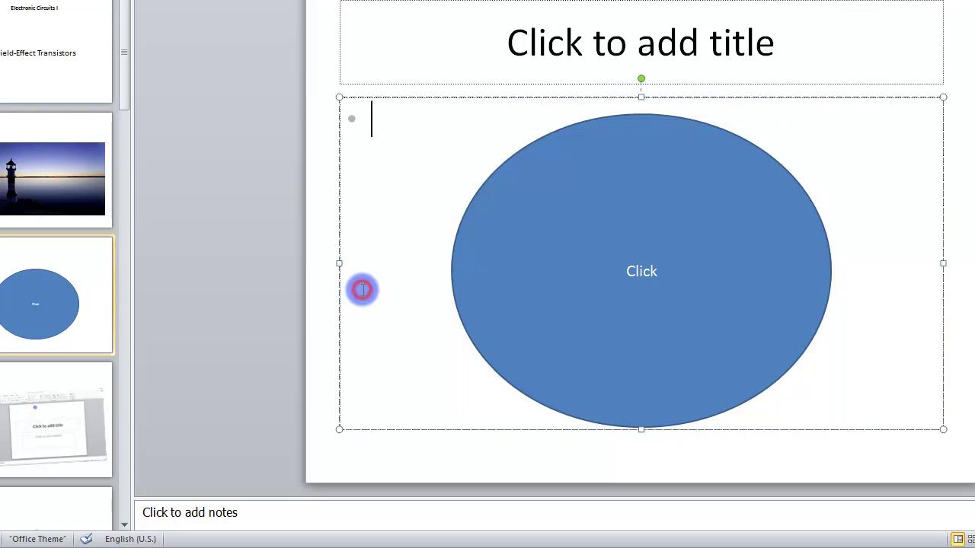